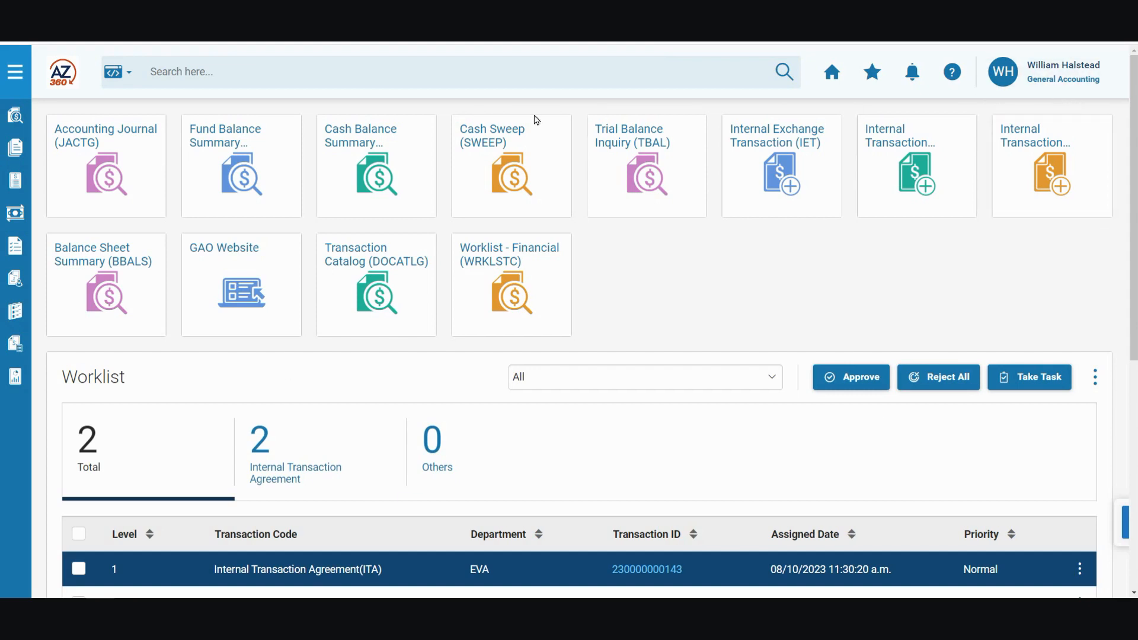
Find the page code ITA through the global search and open the Internal Transaction Agreement page
left_click(129, 74)
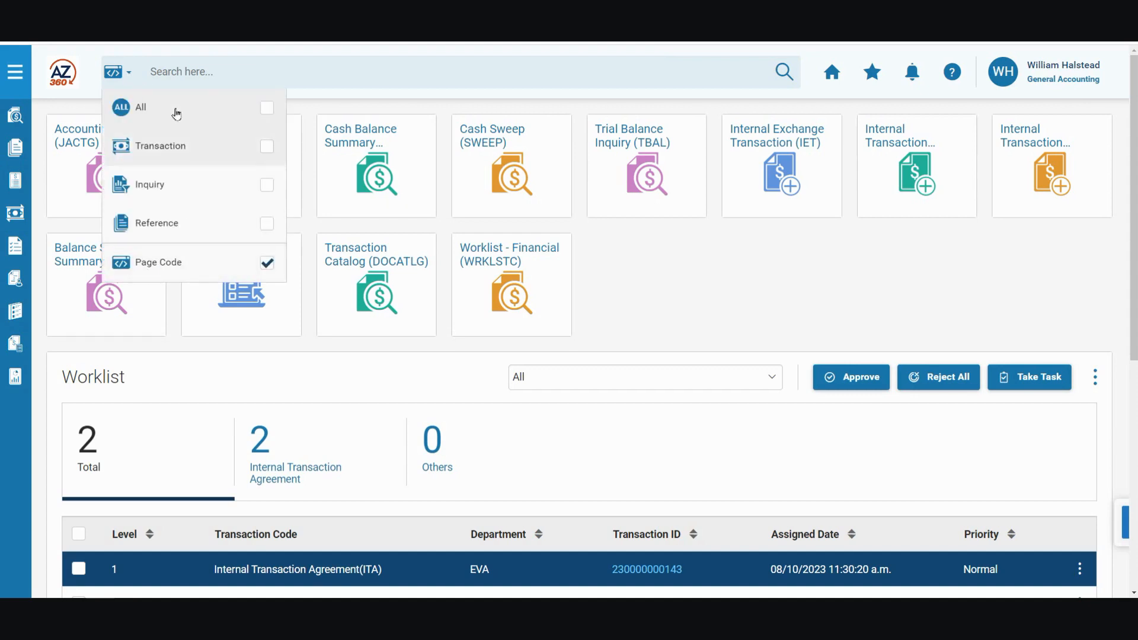
left_click(208, 72)
type("ITA")
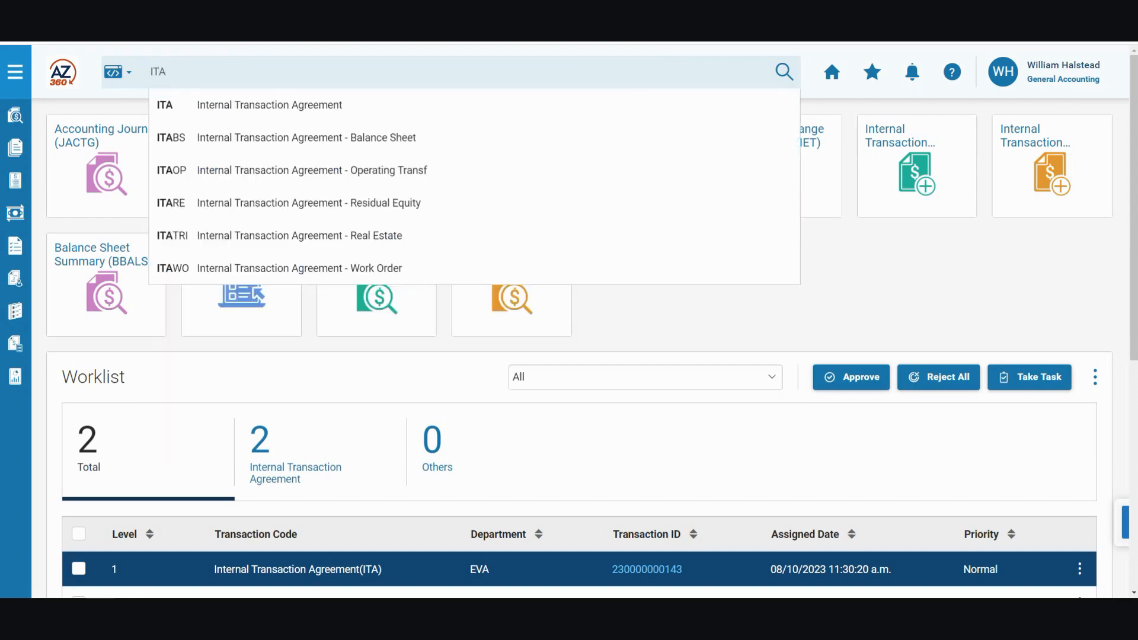
left_click(268, 113)
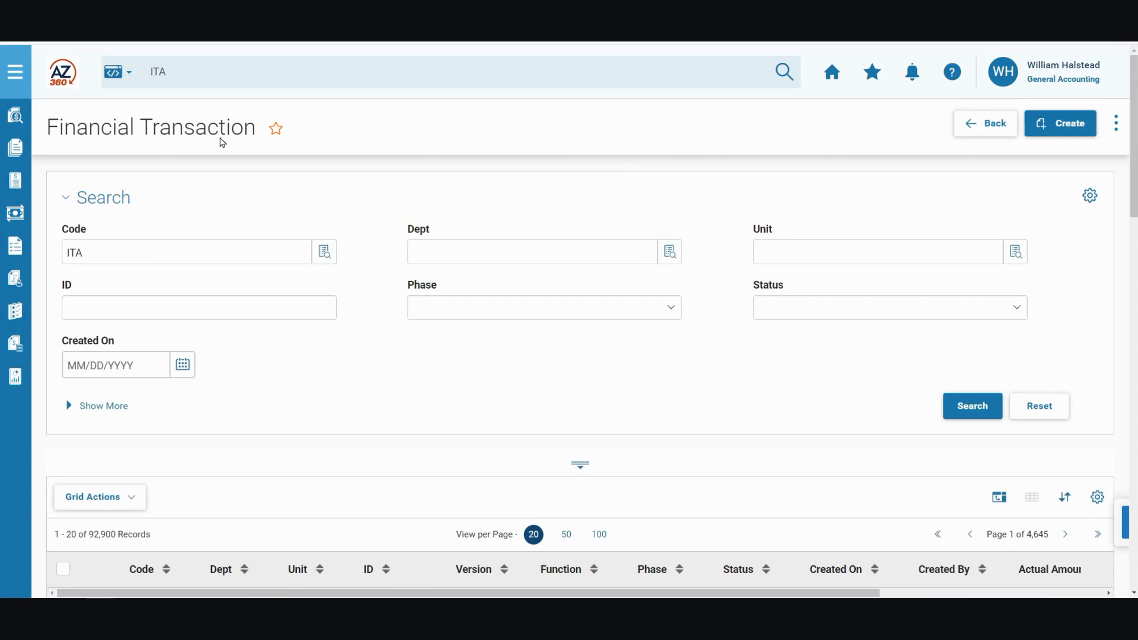
Search the ITA transactions for department EVA in the Draft phase
left_click(451, 253)
type("EVA")
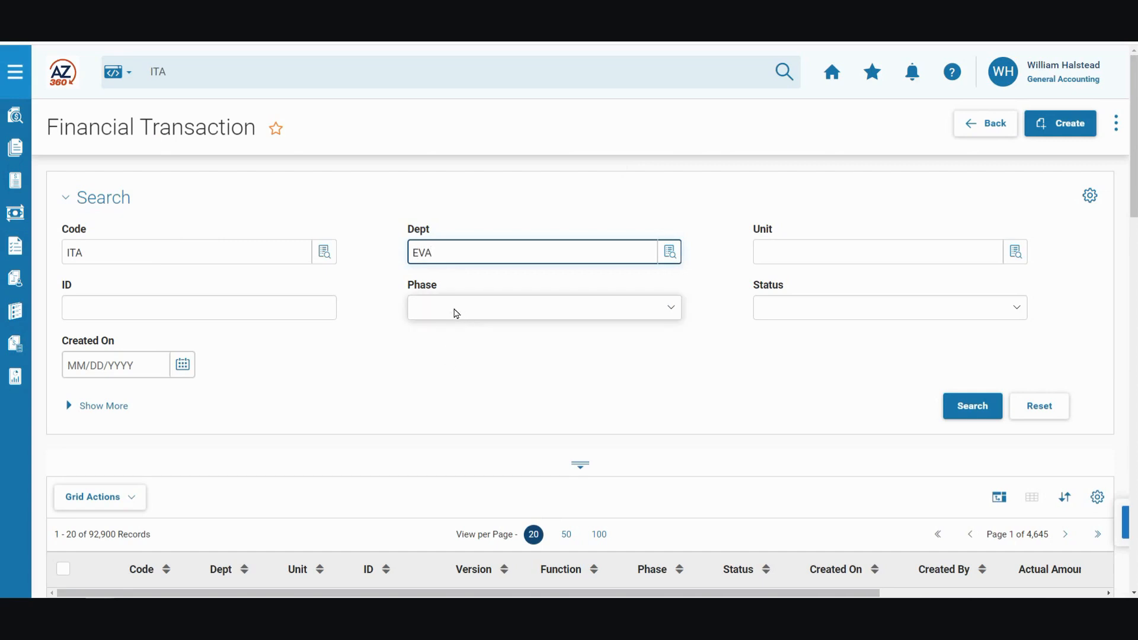
left_click(460, 311)
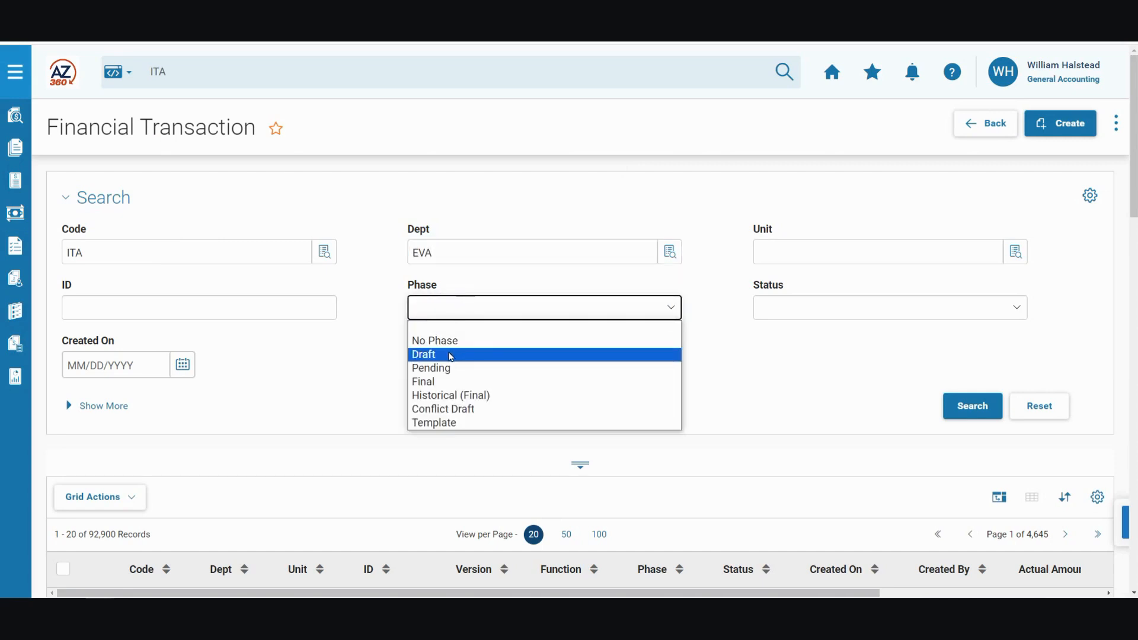
left_click(452, 354)
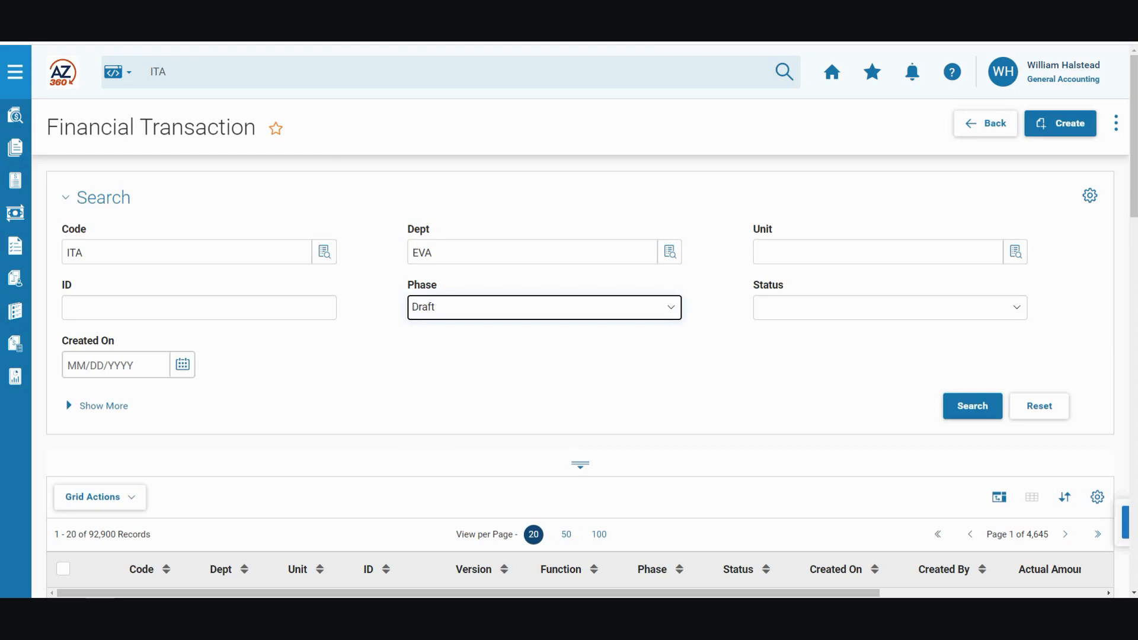
left_click(981, 406)
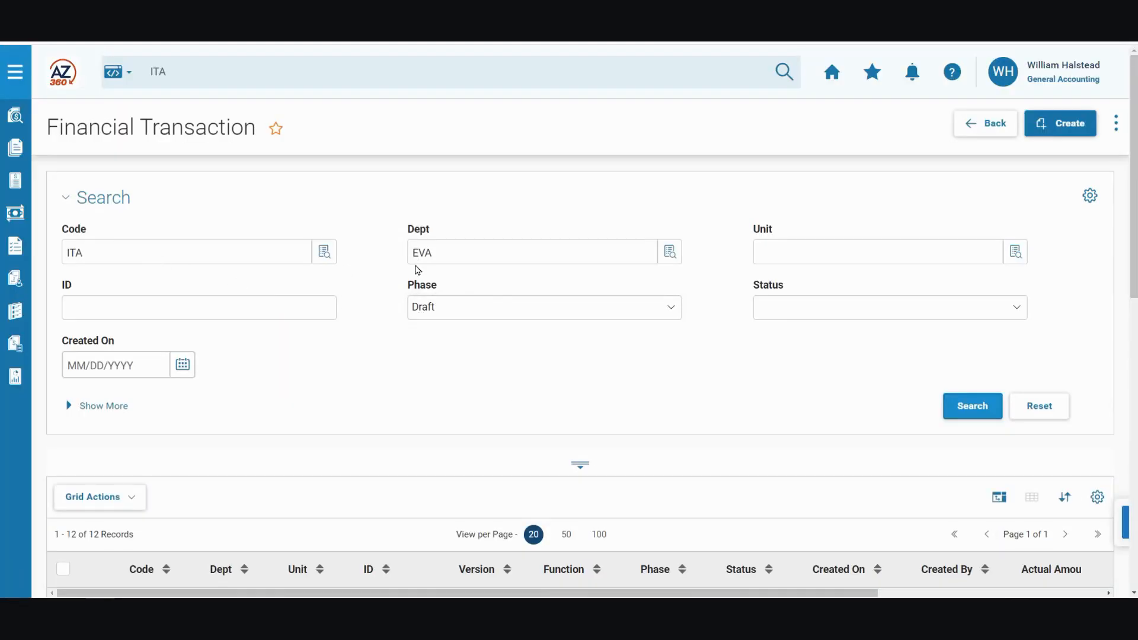
scroll(534, 402, "down", 2)
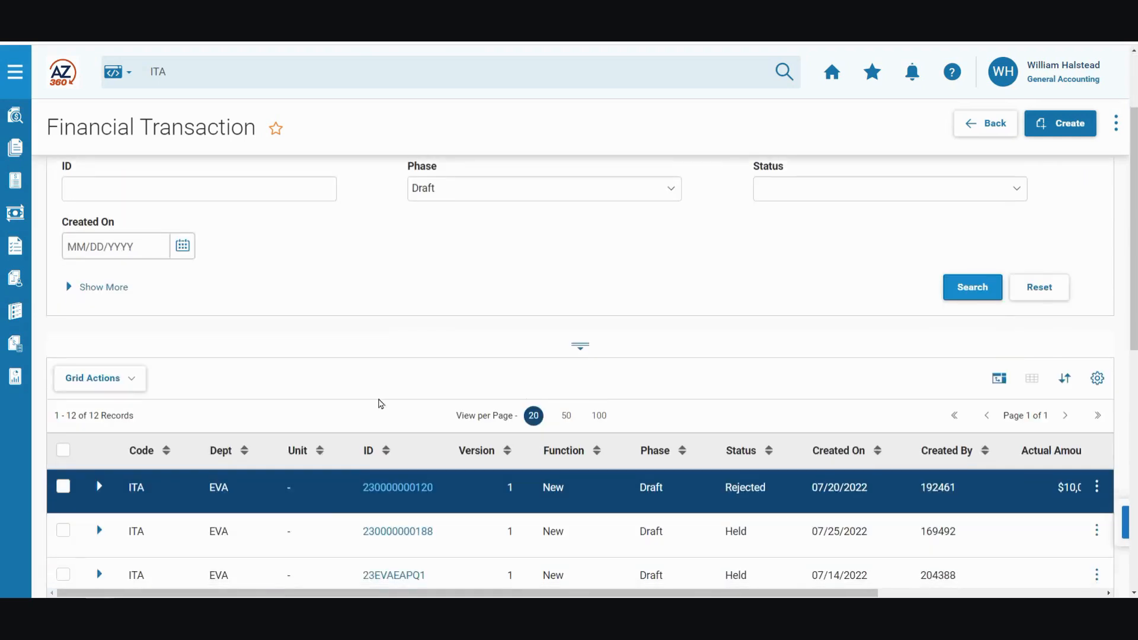
scroll(586, 513, "down", 10)
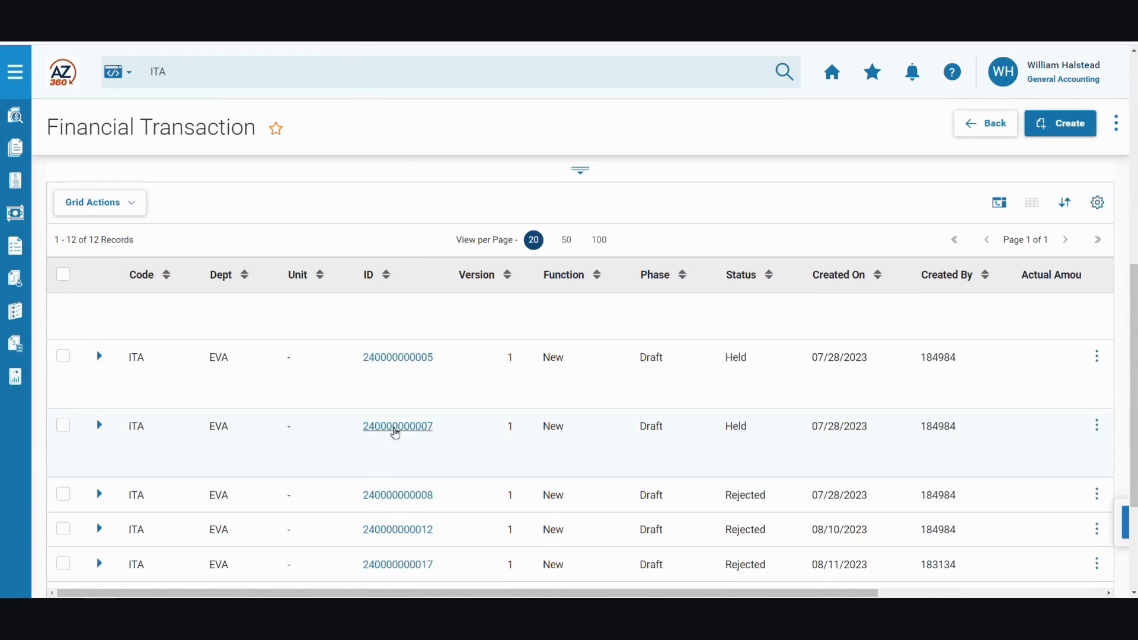
left_click(395, 429)
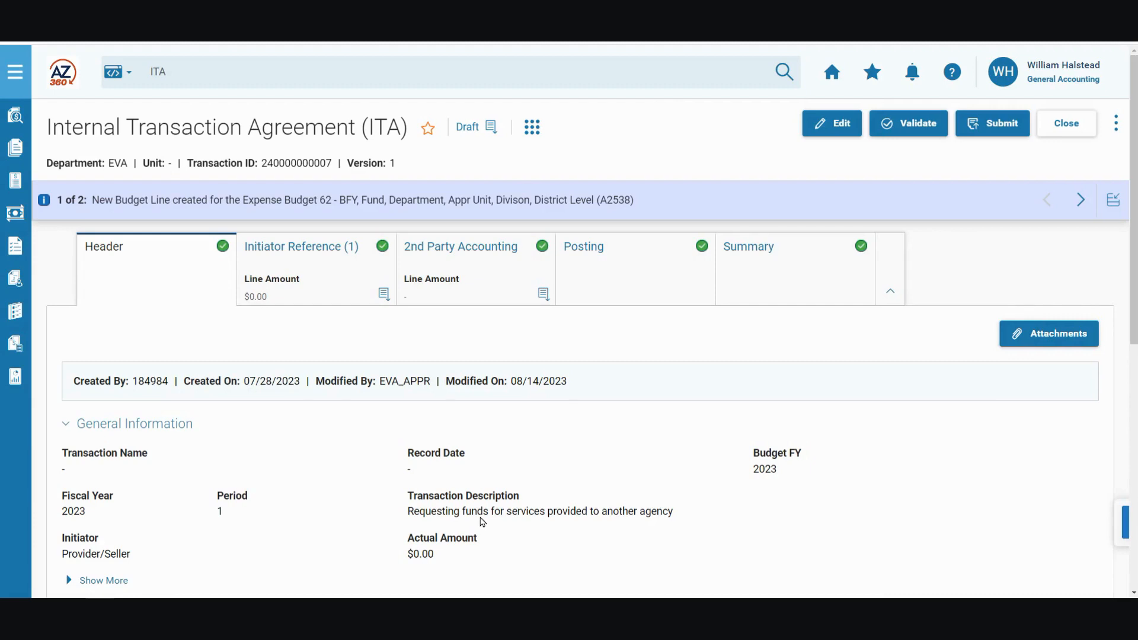
scroll(447, 468, "down", 1)
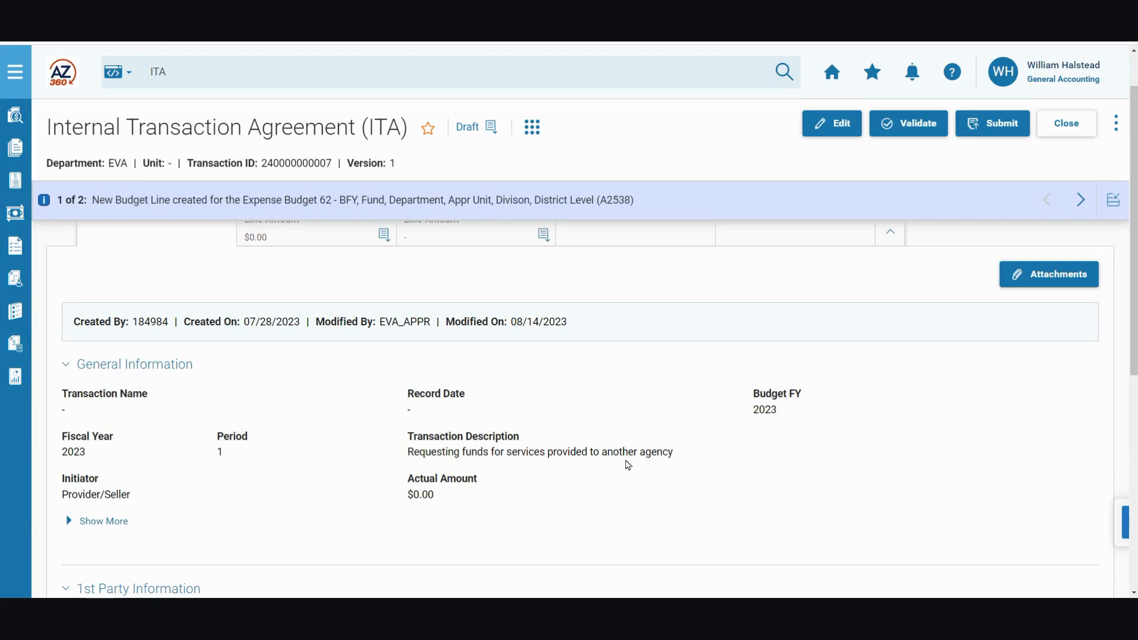
scroll(629, 465, "up", 1)
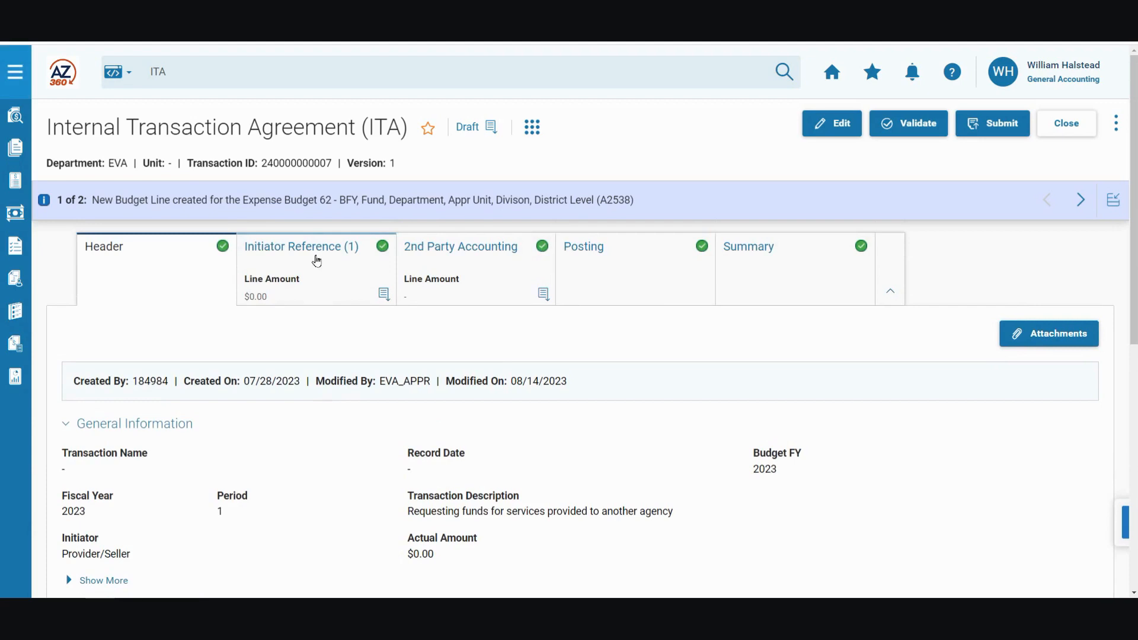
Validate the agreement from its Initiator Reference section and review the general information of the vendor line
left_click(317, 261)
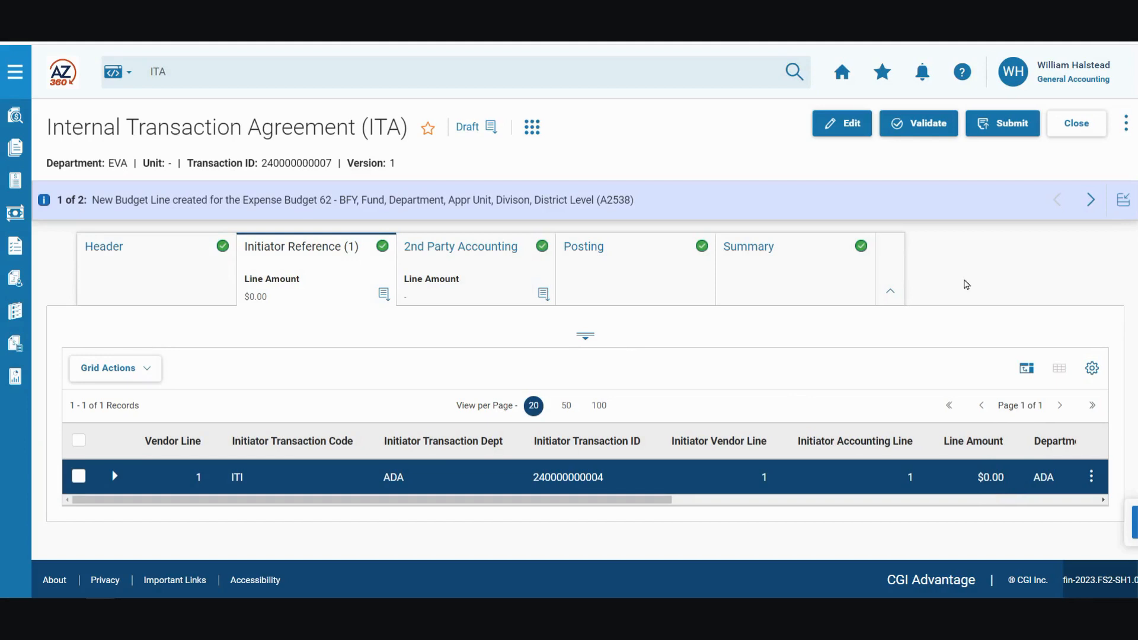
left_click(925, 135)
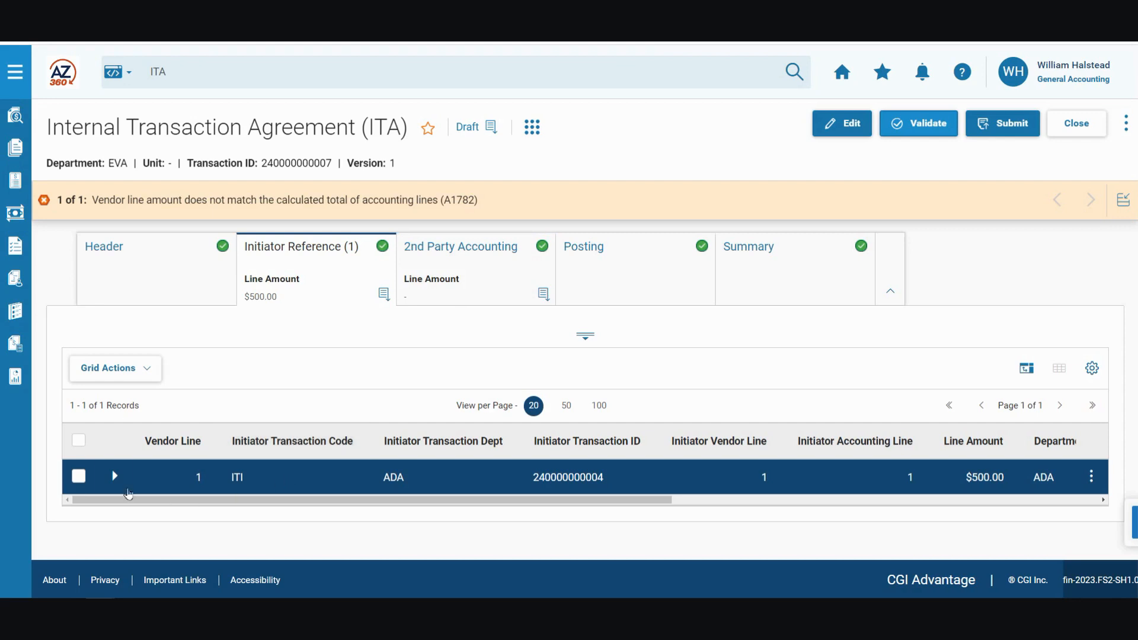
left_click(116, 478)
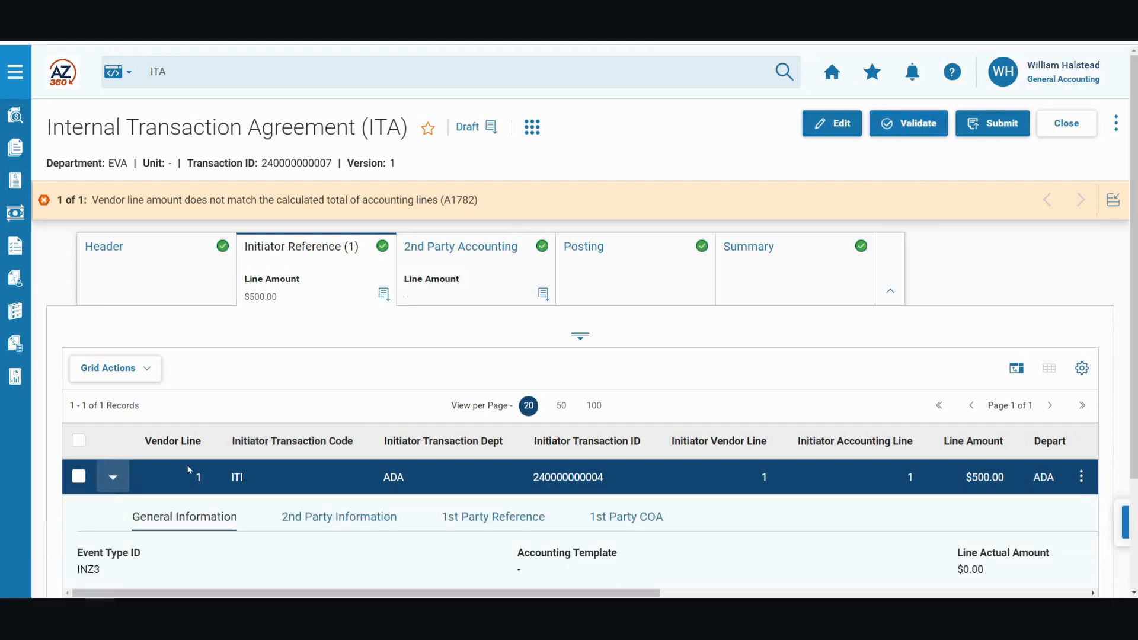
scroll(178, 481, "down", 1)
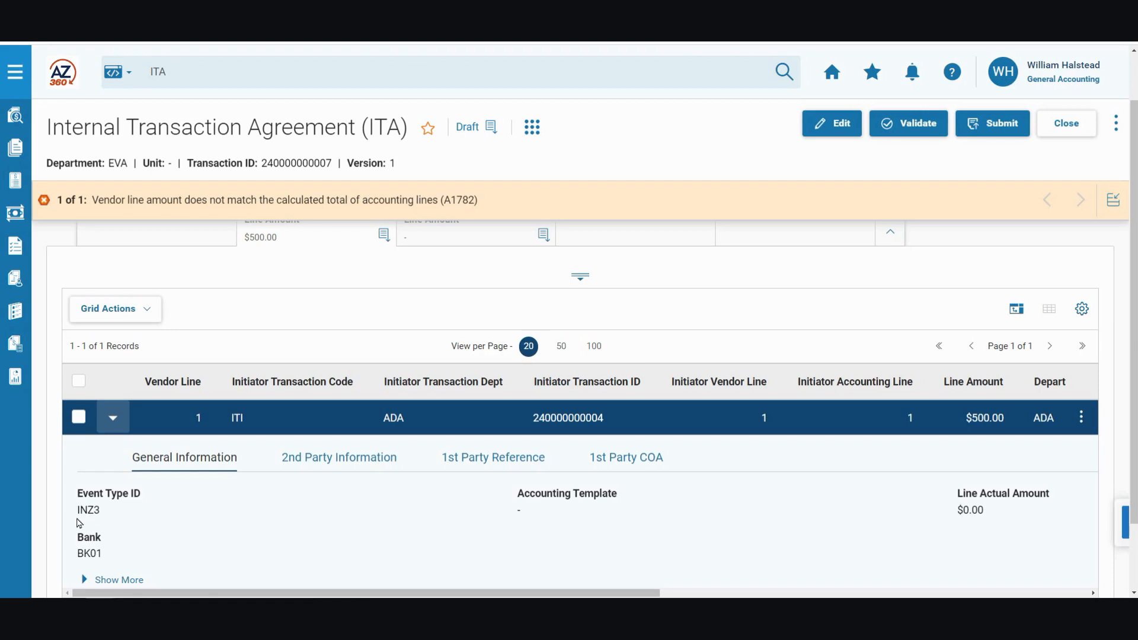
scroll(368, 314, "up", 1)
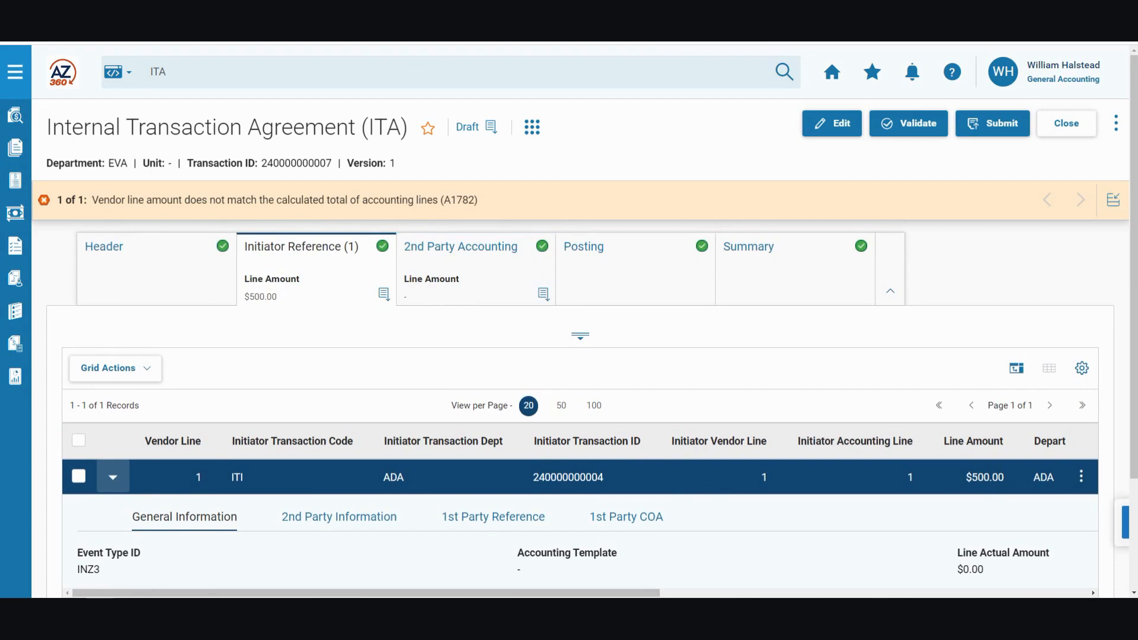
Switch the agreement to edit mode in 2nd Party Accounting and add a new accounting line
left_click(498, 268)
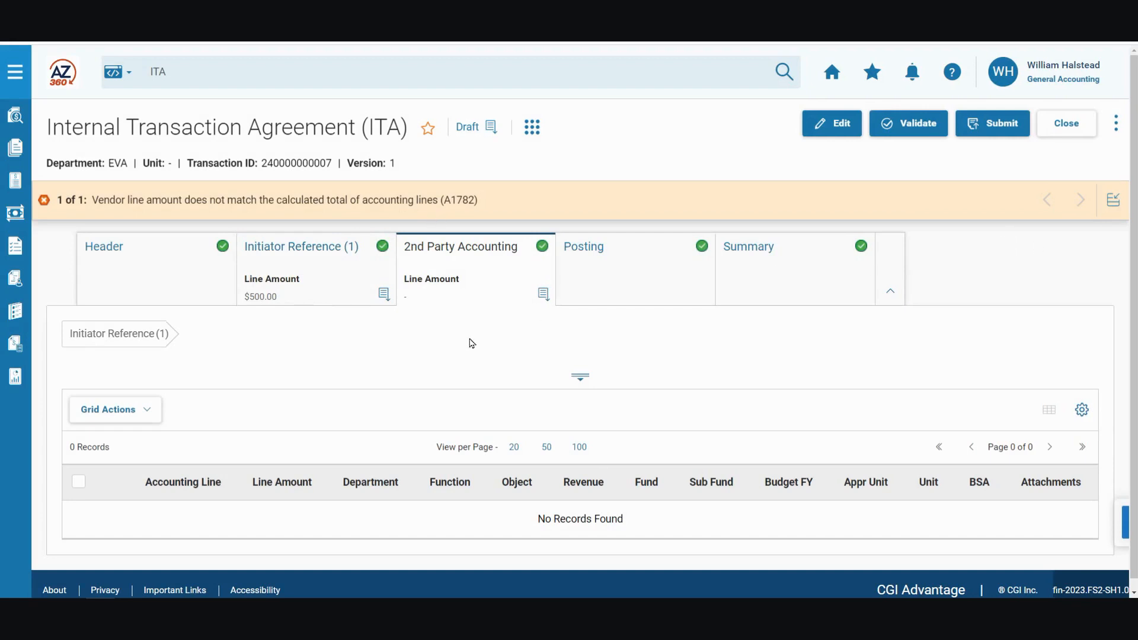
left_click(842, 134)
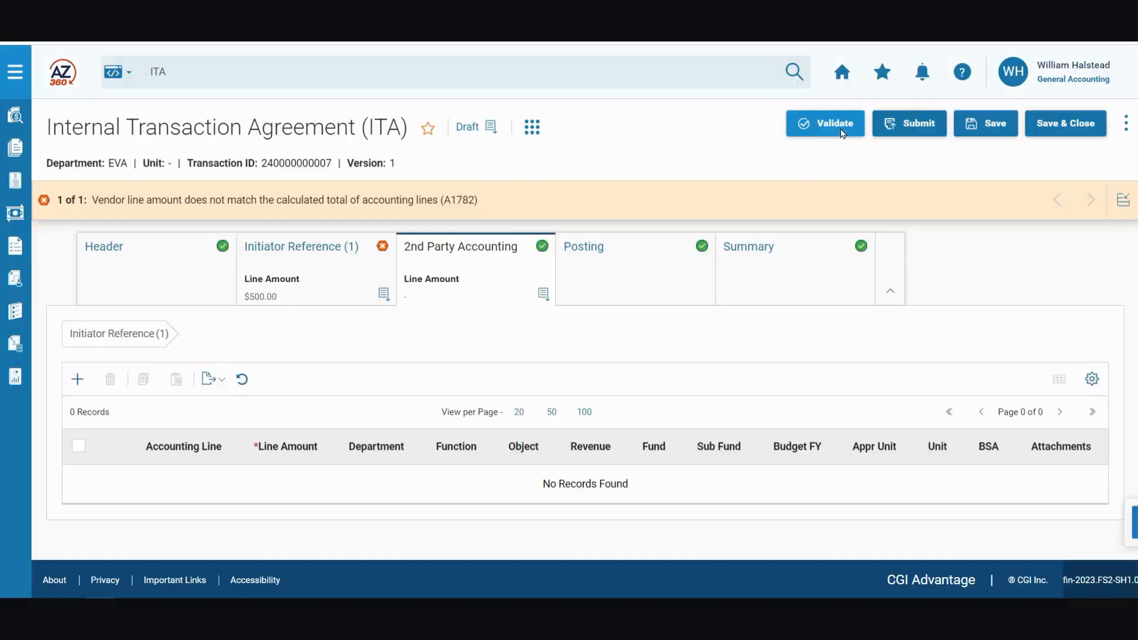
left_click(79, 385)
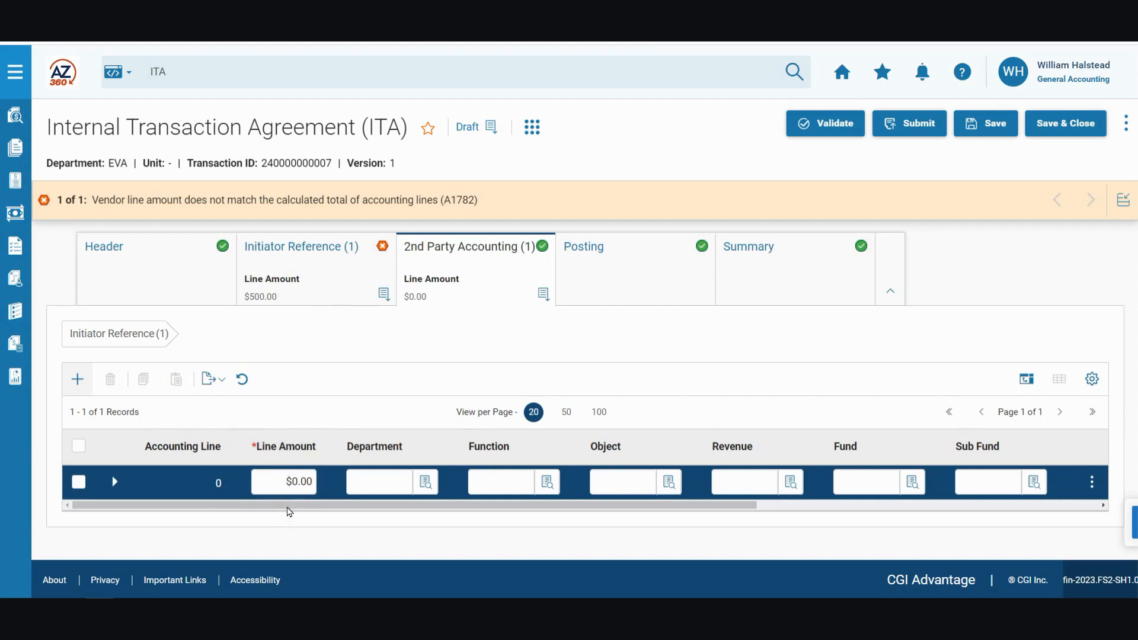
Fill in the new accounting line with line amount 500, department EVA, function 22053 and object 6299
left_click(300, 482)
type("00")
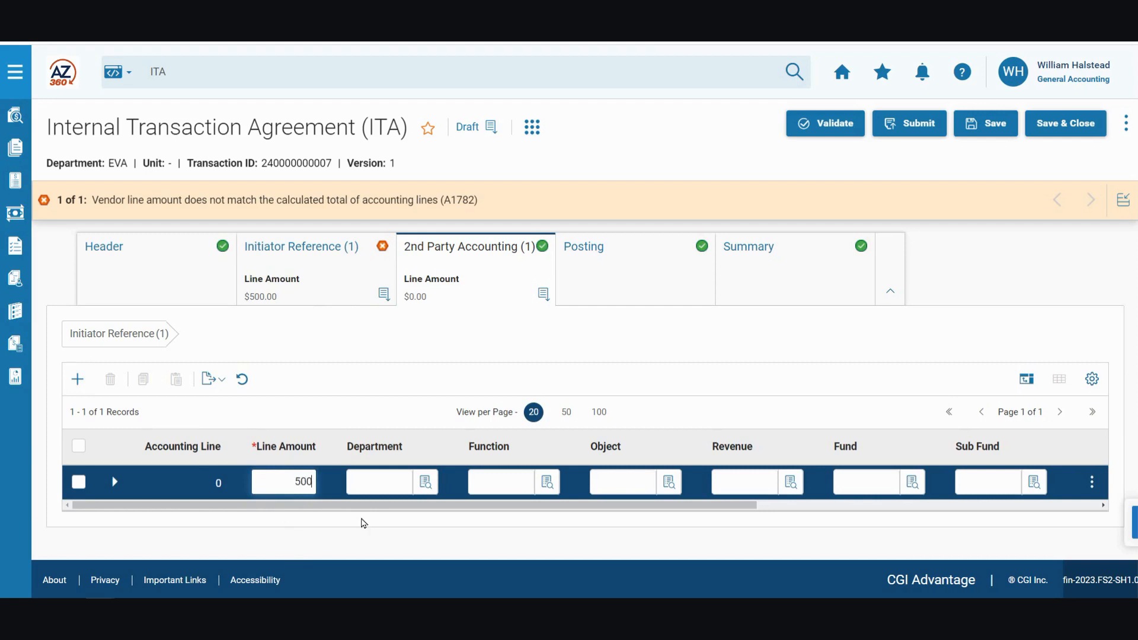
key("Tab")
type("EVA")
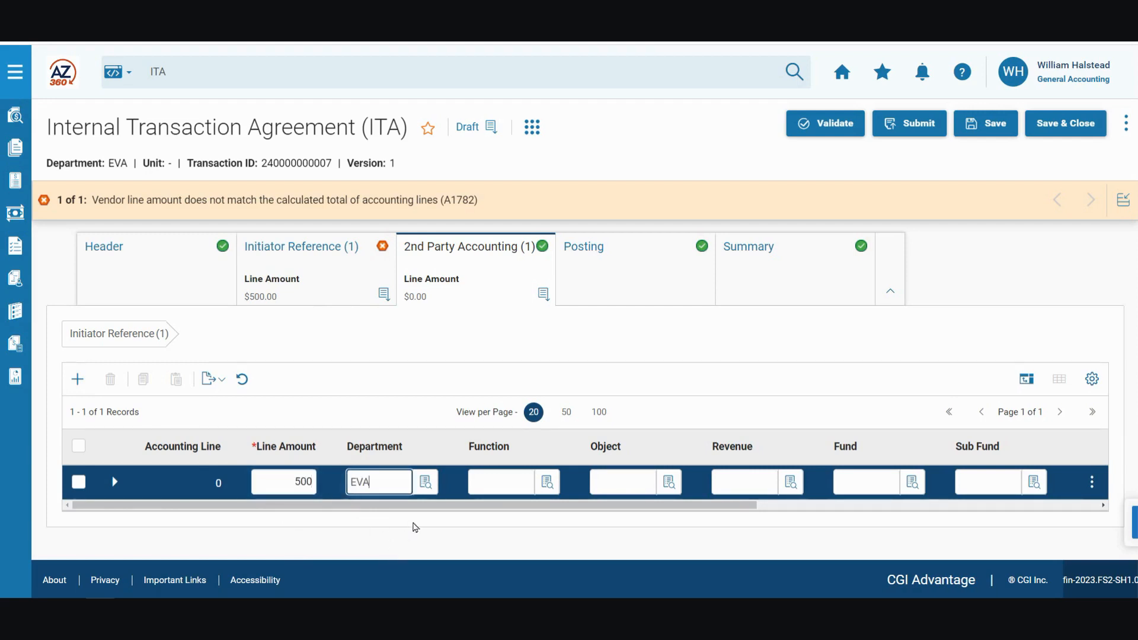
left_click(516, 486)
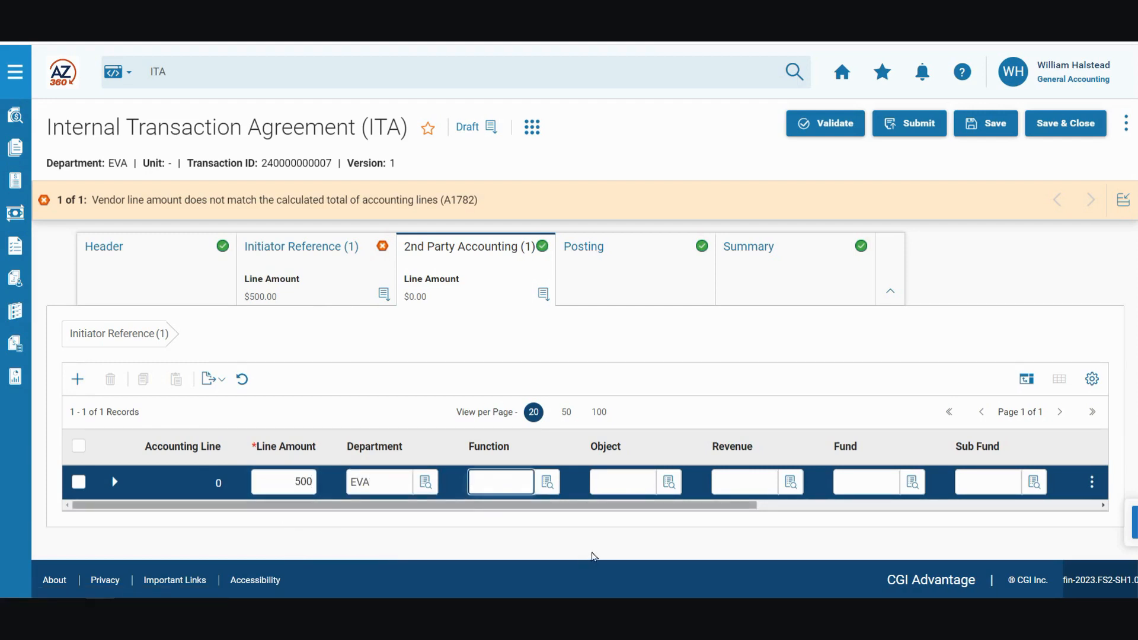
type("22053")
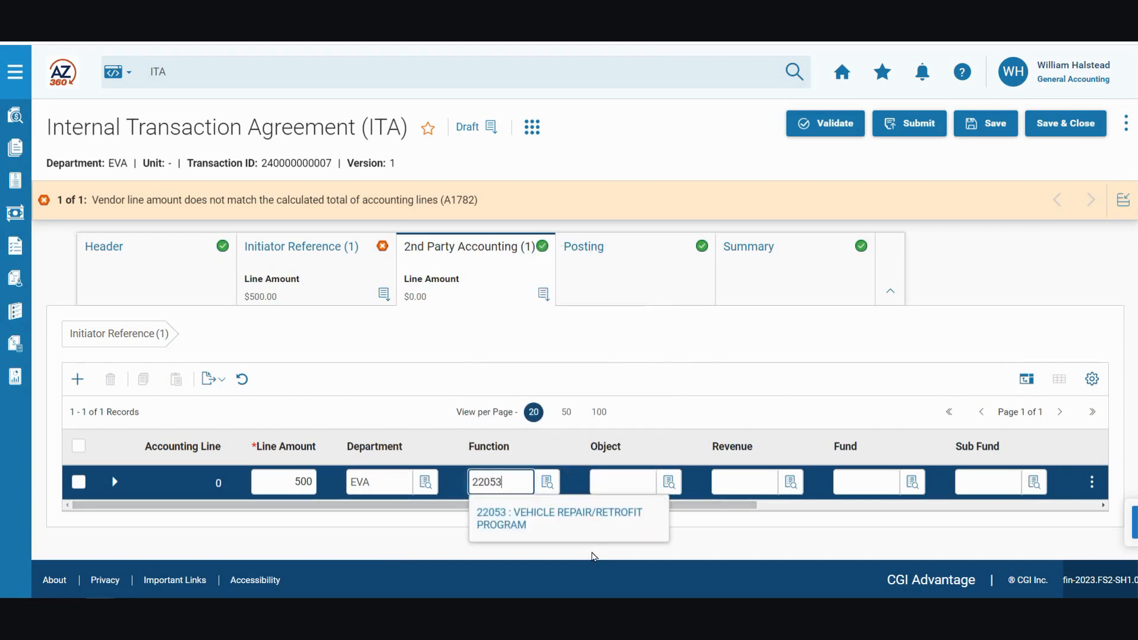
left_click(621, 482)
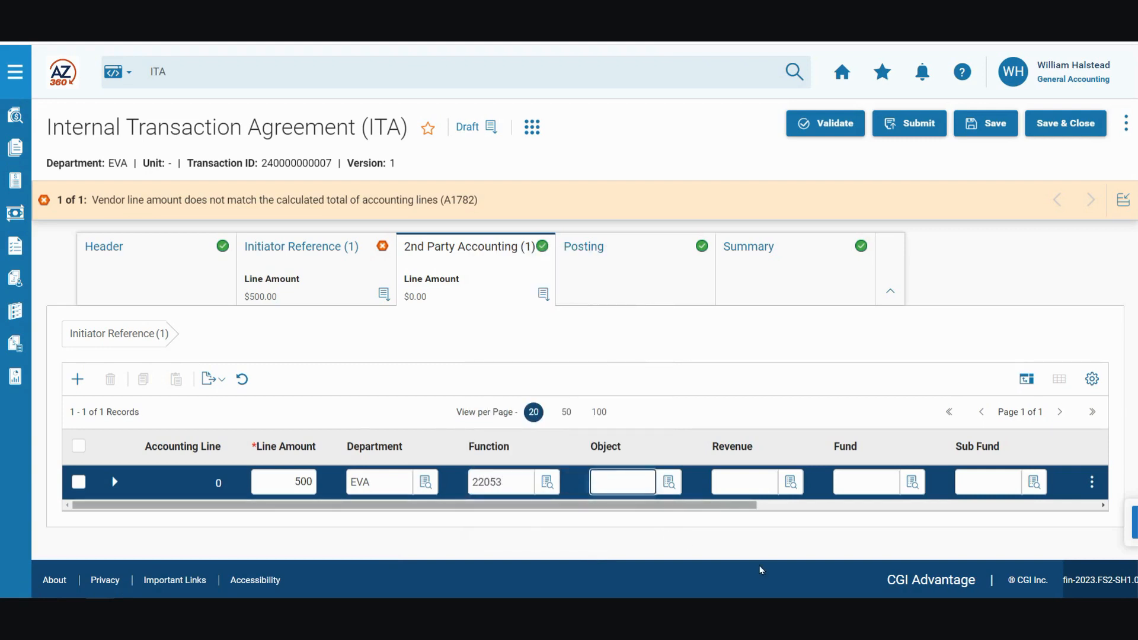
type("6299")
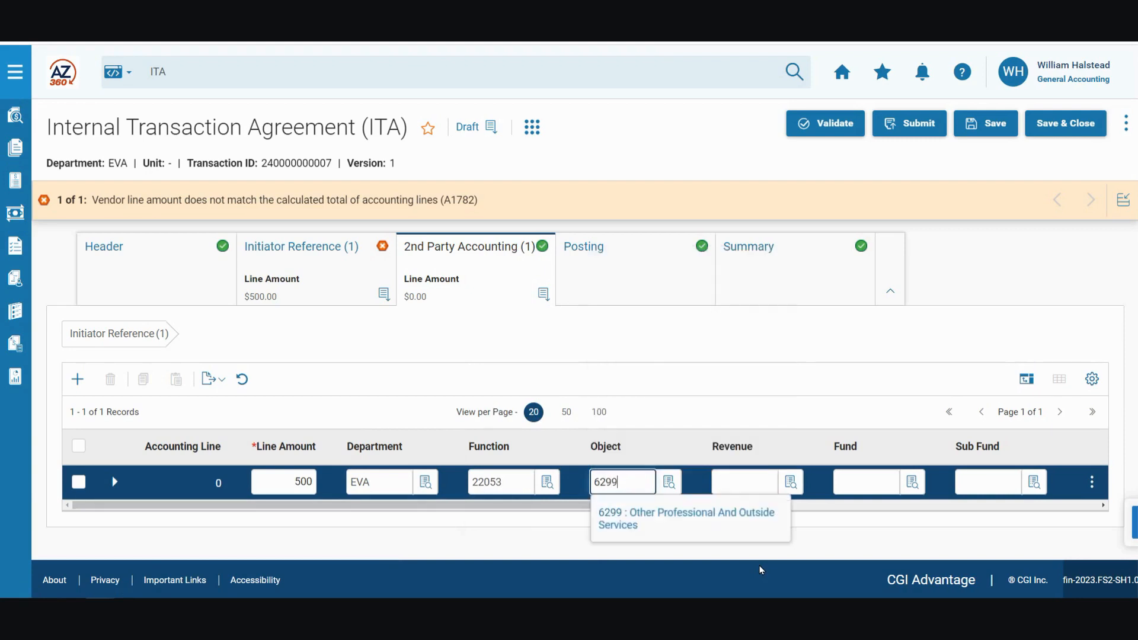
left_click(838, 546)
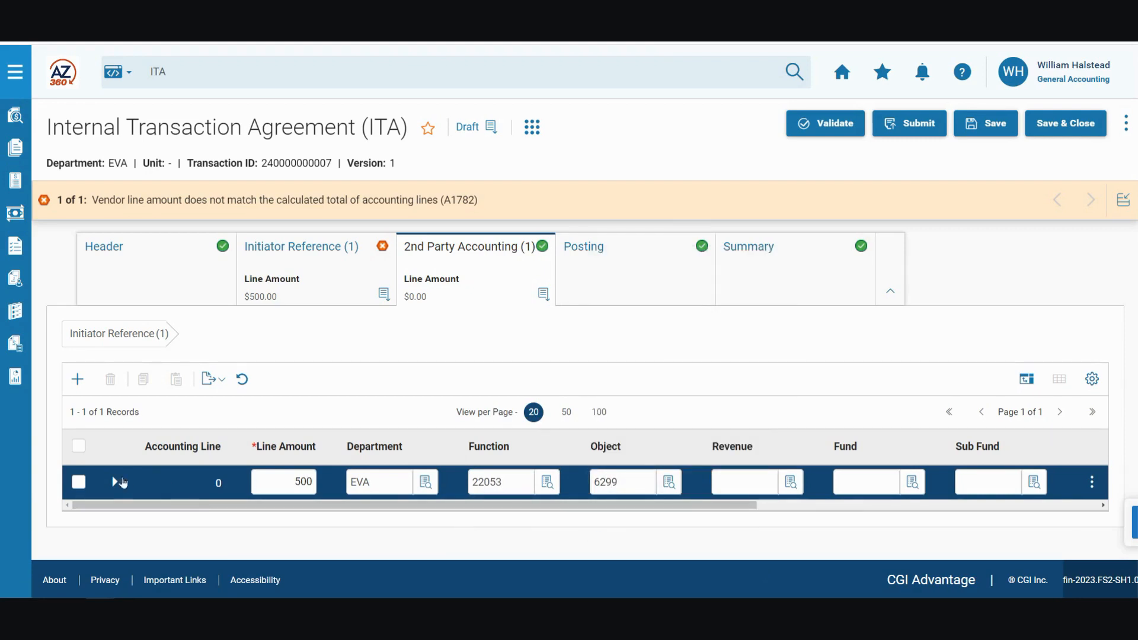
Set the accounting line's event type to INZ3, Expenditure to Revenue Transfer, and display its reference fields
left_click(127, 479)
scroll(183, 497, "down", 2)
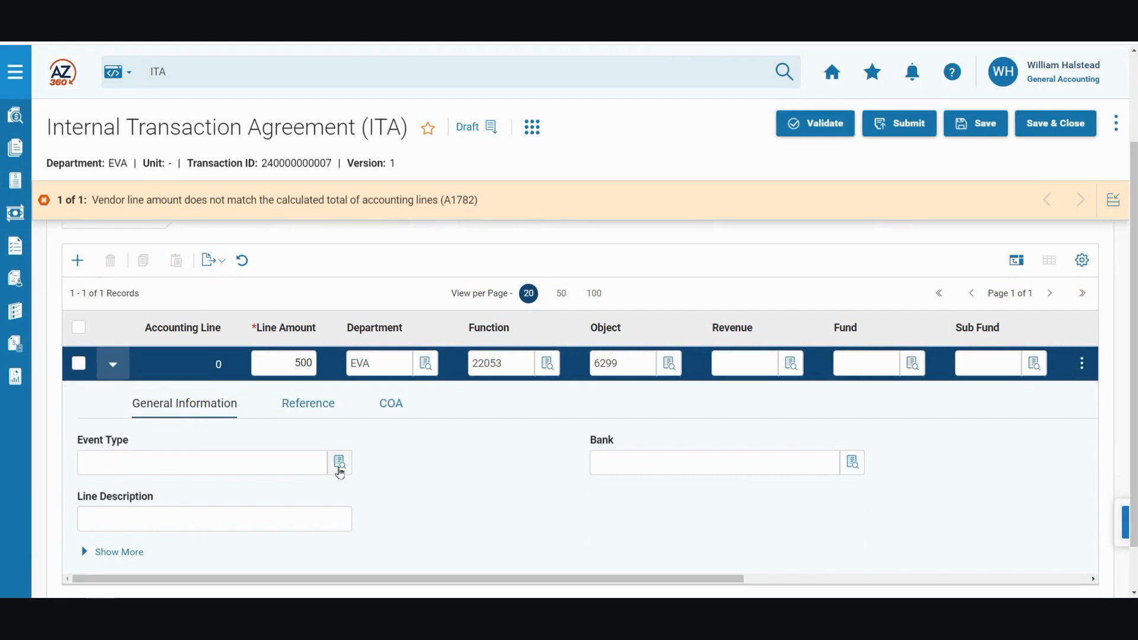
left_click(341, 466)
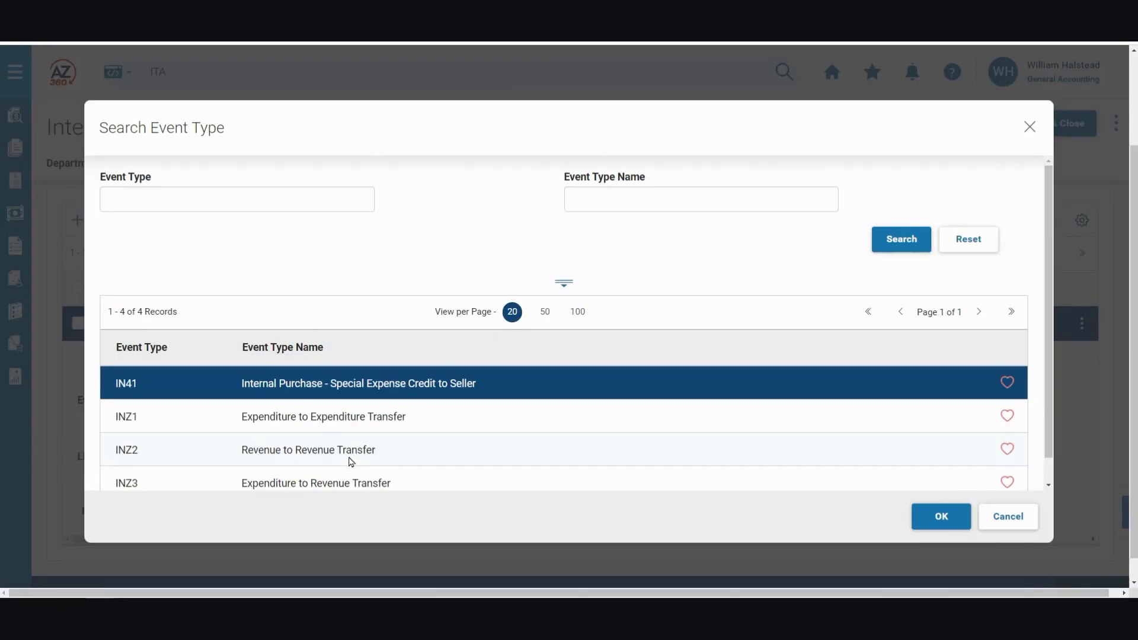
scroll(350, 461, "down", 1)
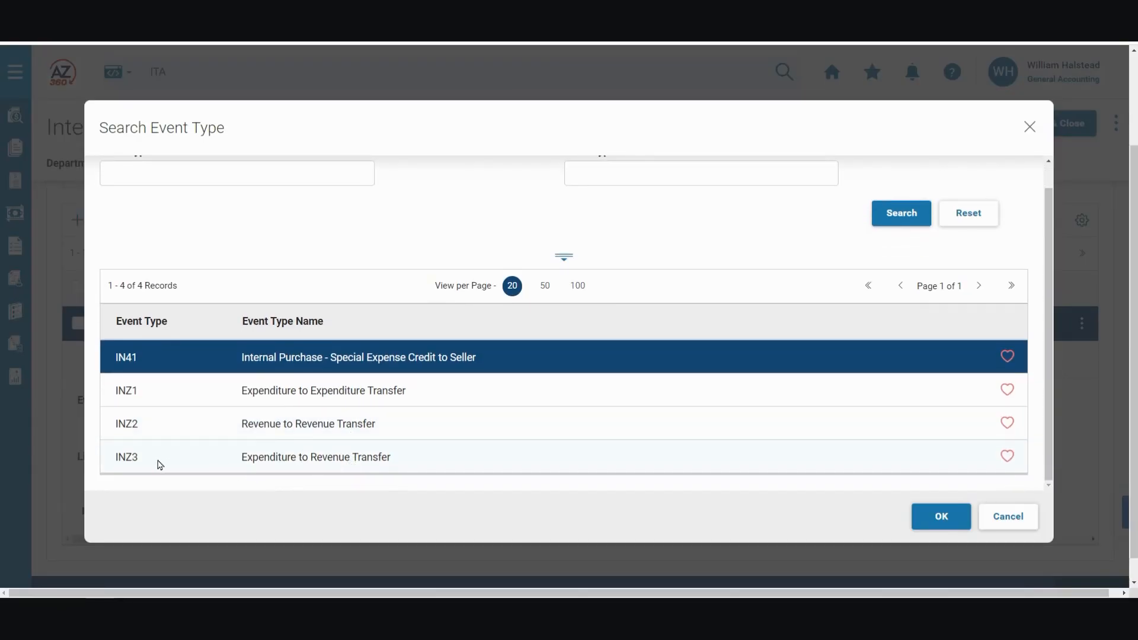
left_click(159, 464)
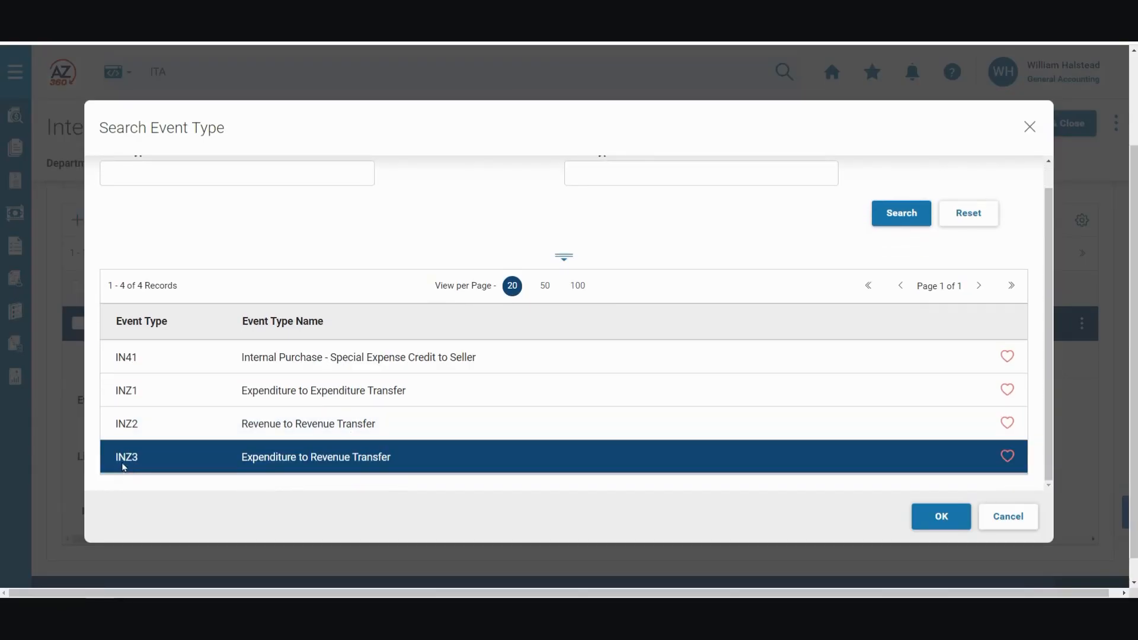
left_click(935, 523)
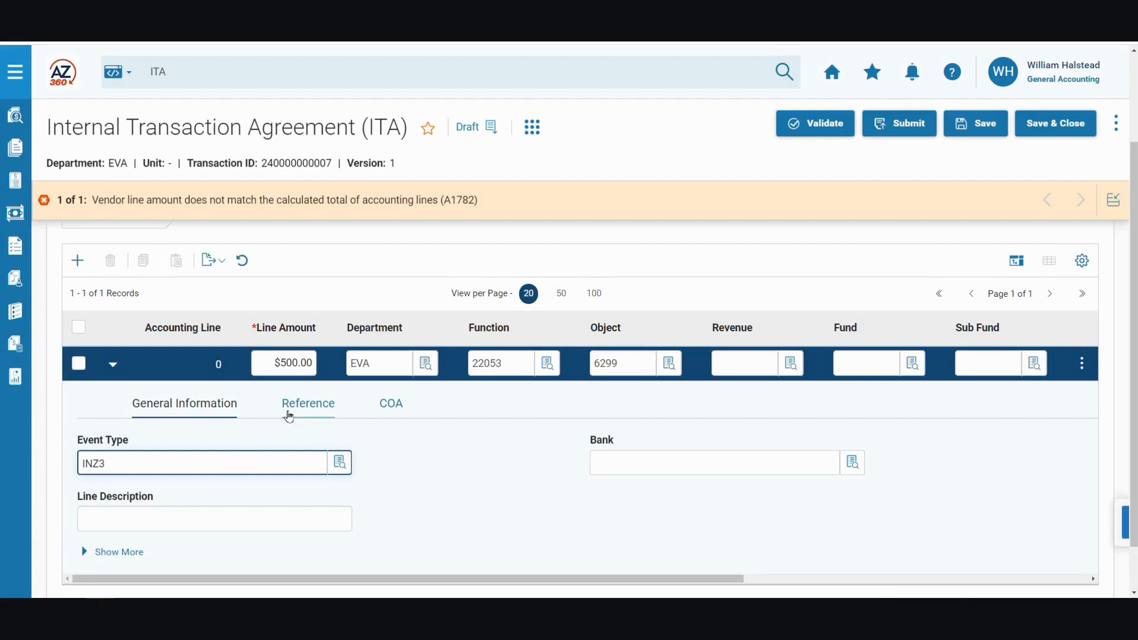
left_click(290, 410)
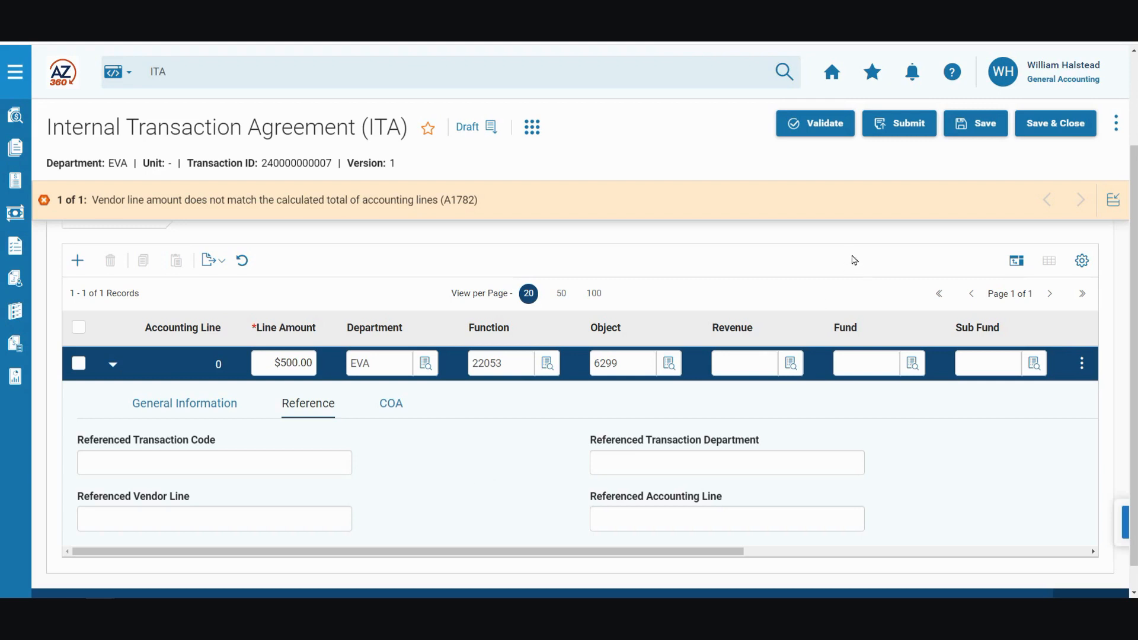
Validate and submit the completed agreement, and return to the home page
left_click(825, 133)
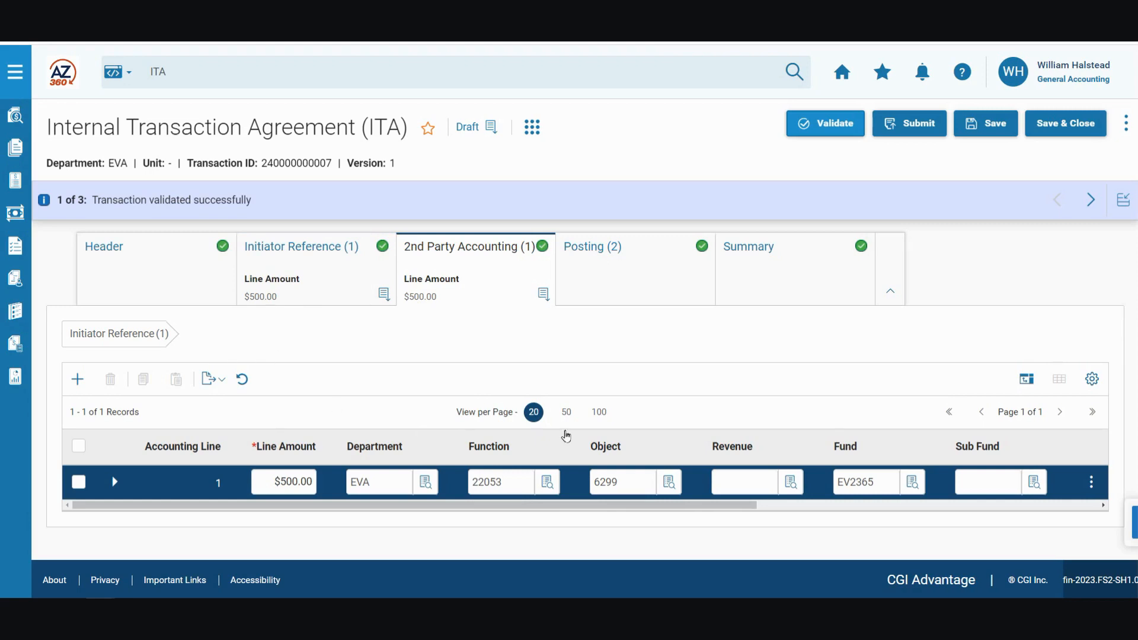
left_click(926, 133)
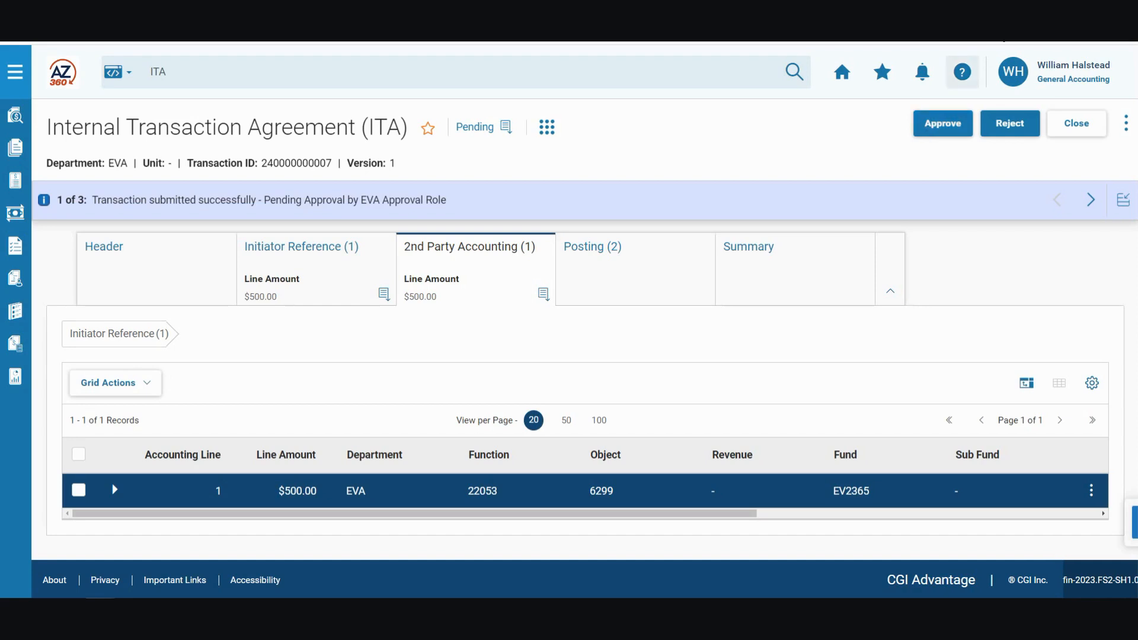
left_click(845, 73)
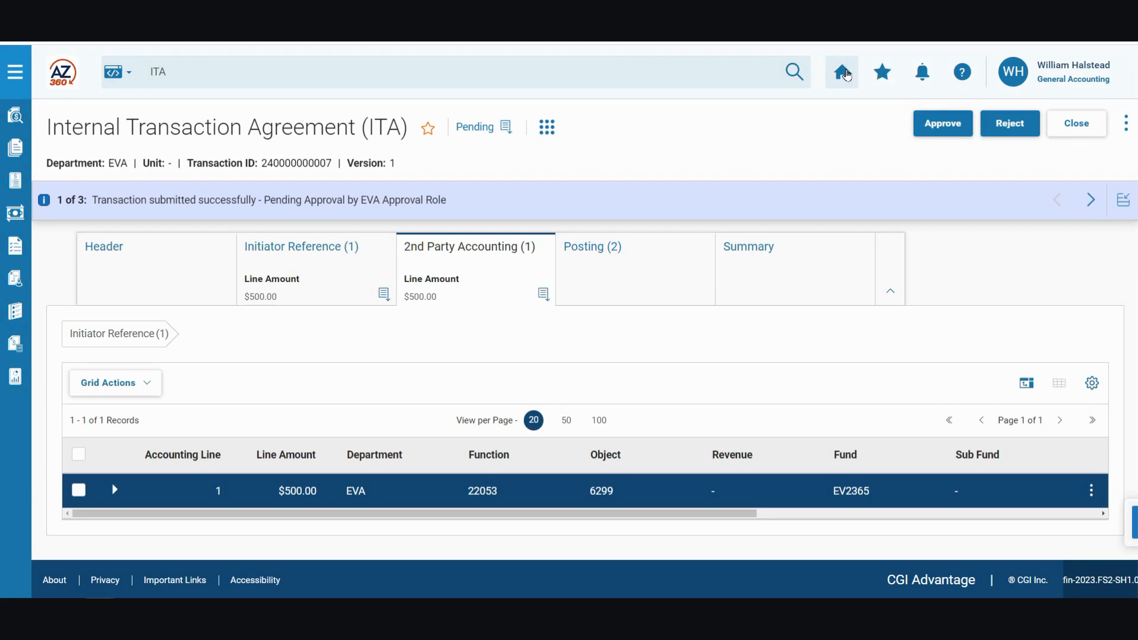